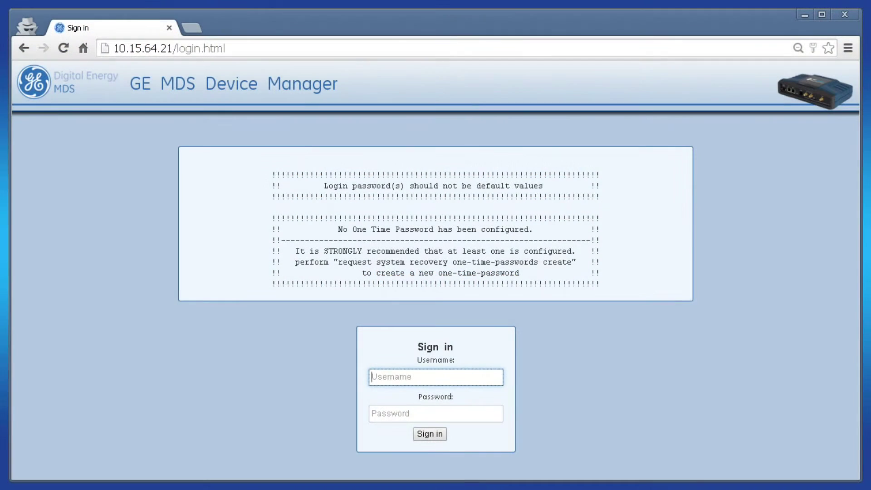
Step: Sign in to GE MDS Device Manager with the administrator username and password
type("admin")
key("Tab")
type("admin")
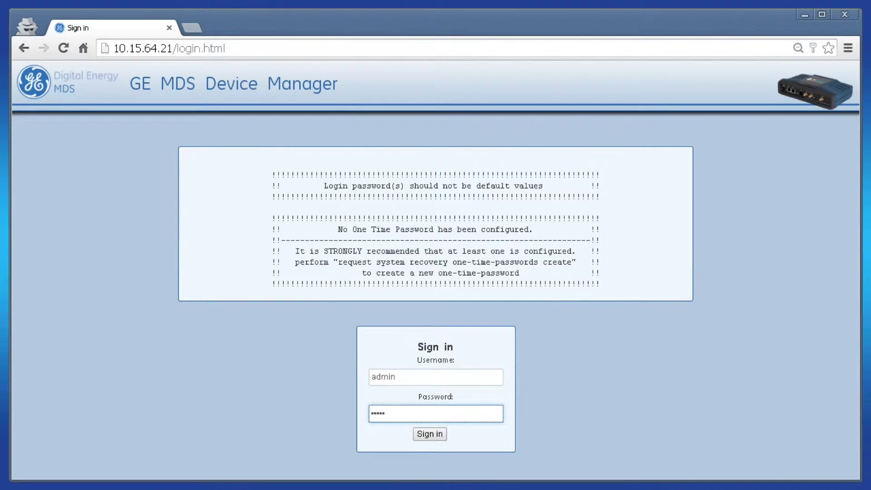
key("Return")
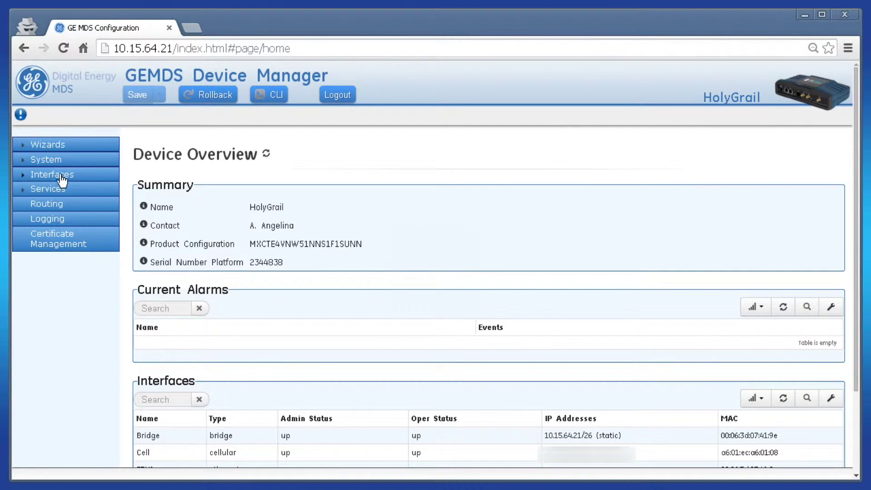
Step: Delete the GEMDS_2344838 Wi-Fi AP entry from the Bridge's basic configuration members
left_click(44, 176)
left_click(45, 217)
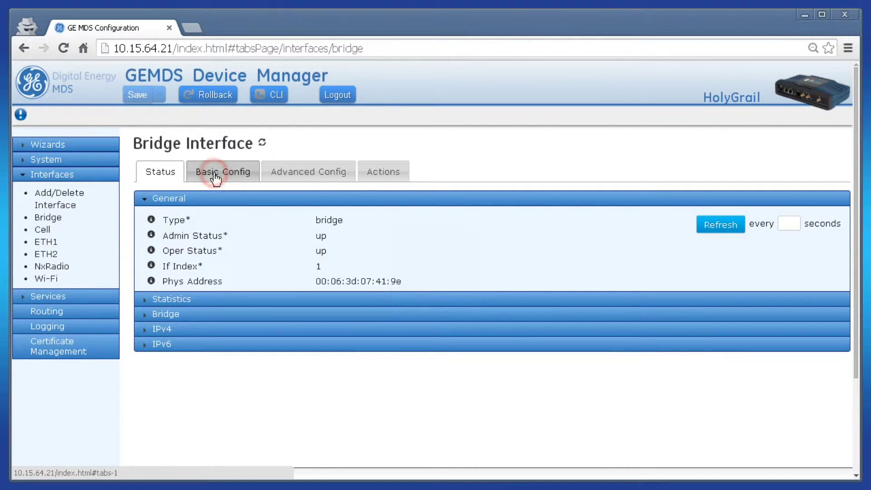
left_click(224, 172)
left_click(169, 264)
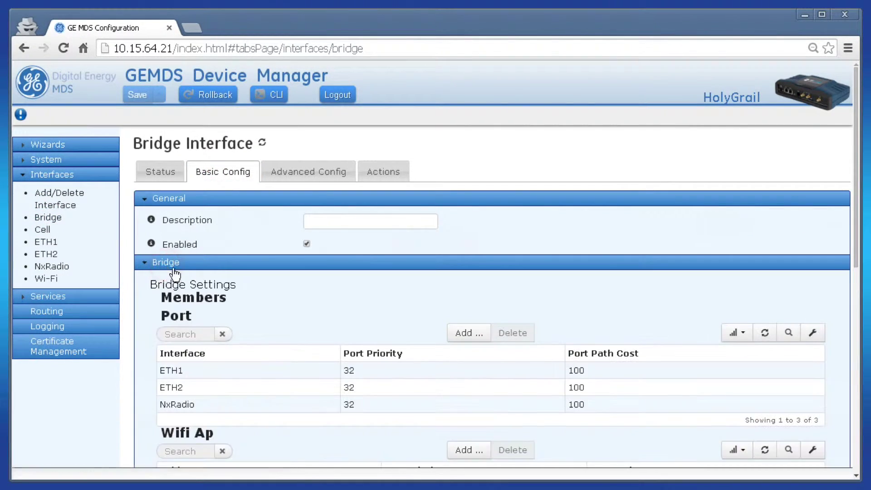
scroll(440, 312, "down", 2)
scroll(440, 312, "down", 2)
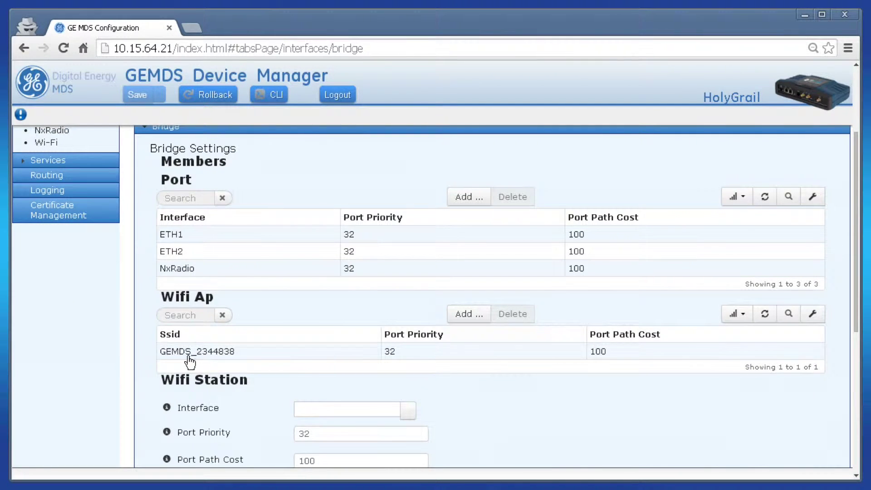
left_click(205, 356)
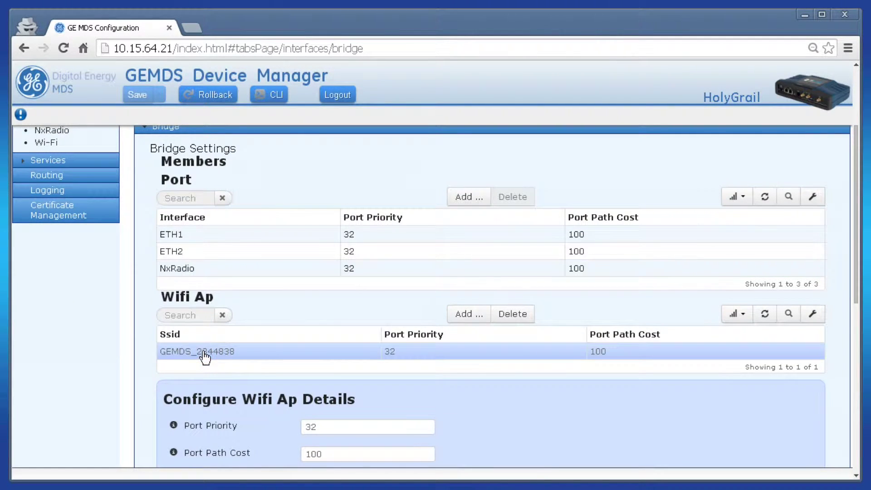
left_click(516, 316)
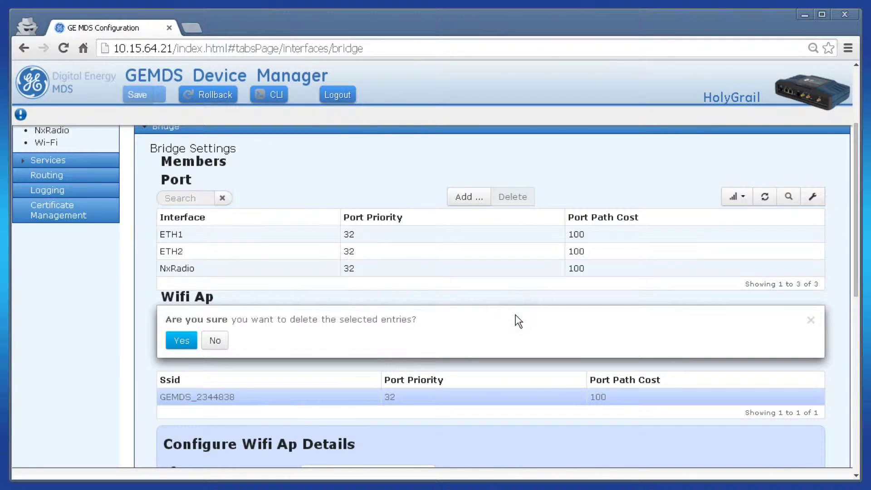
left_click(183, 341)
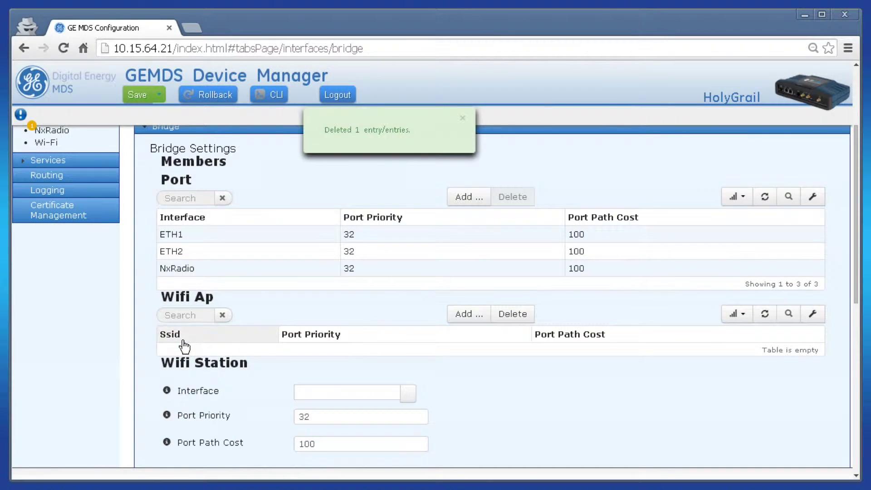
scroll(153, 326, "up", 3)
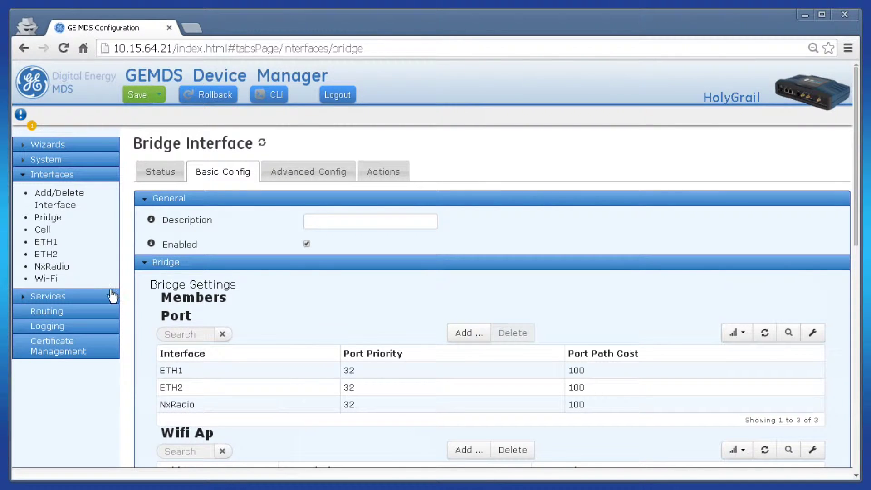
left_click(46, 278)
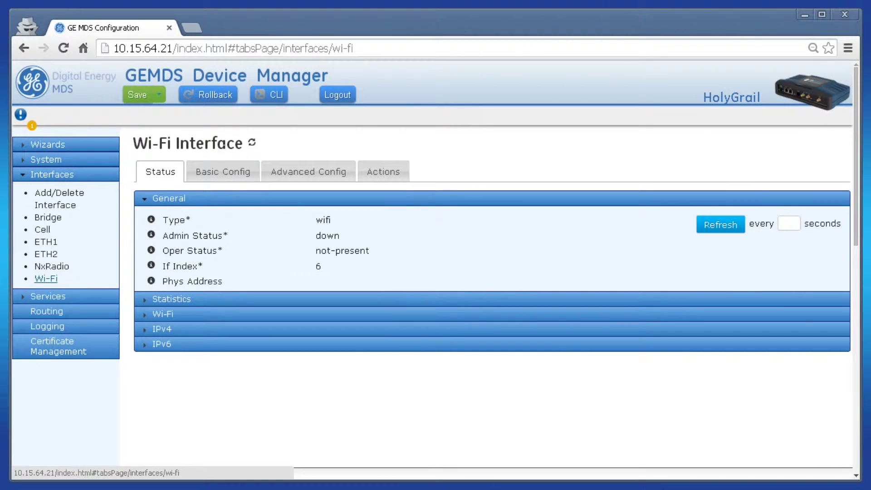
Step: Set the Wi-Fi interface's basic configuration mode to Station
left_click(214, 172)
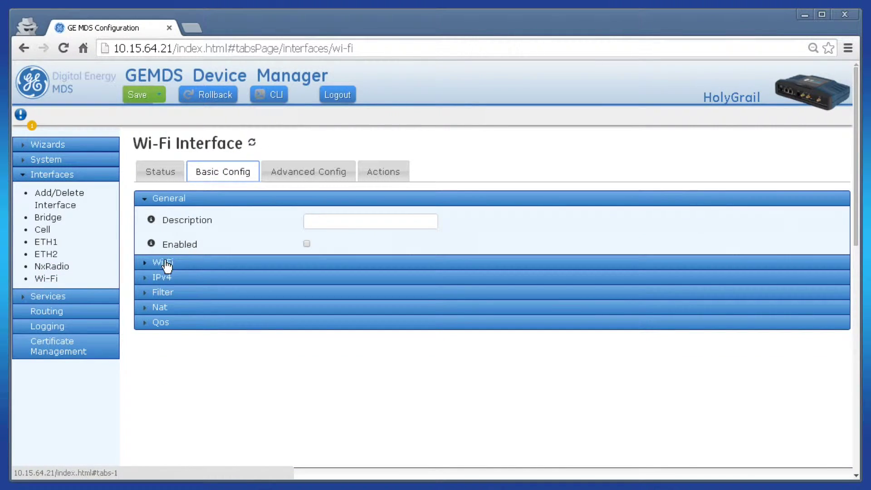
left_click(164, 263)
scroll(461, 271, "down", 2)
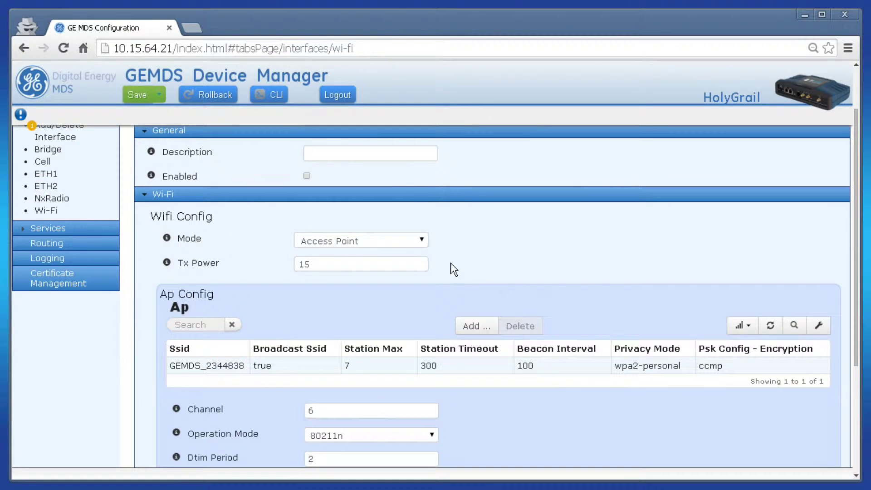
left_click(412, 248)
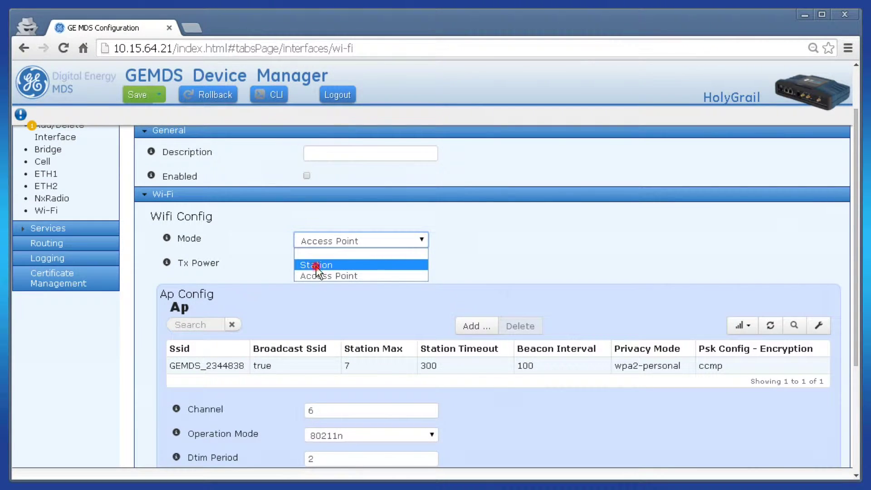
left_click(316, 265)
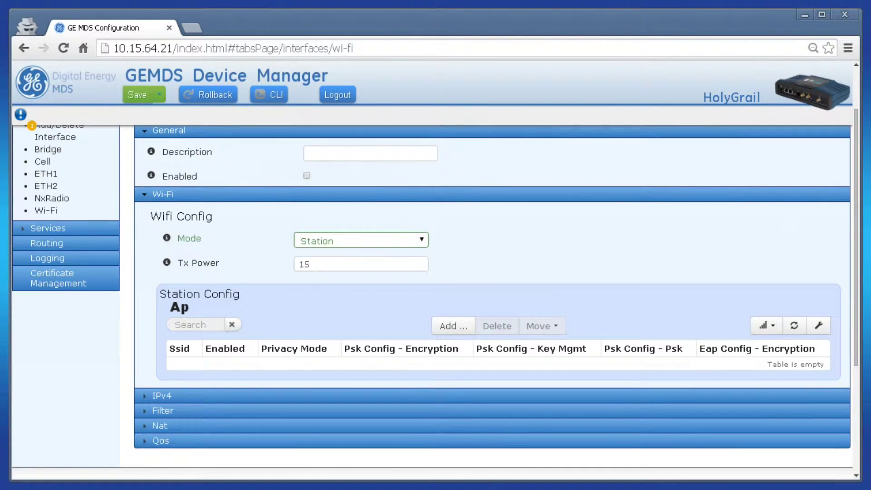
Step: Add the 'control-center-AP' network with Wpa 2 Personal privacy and its pre-shared key
left_click(453, 328)
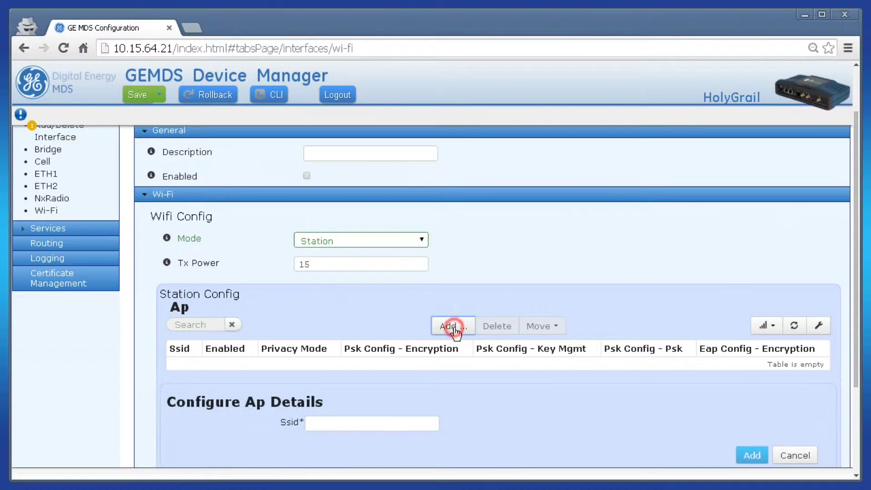
scroll(399, 352, "down", 1)
left_click(393, 356)
type("c")
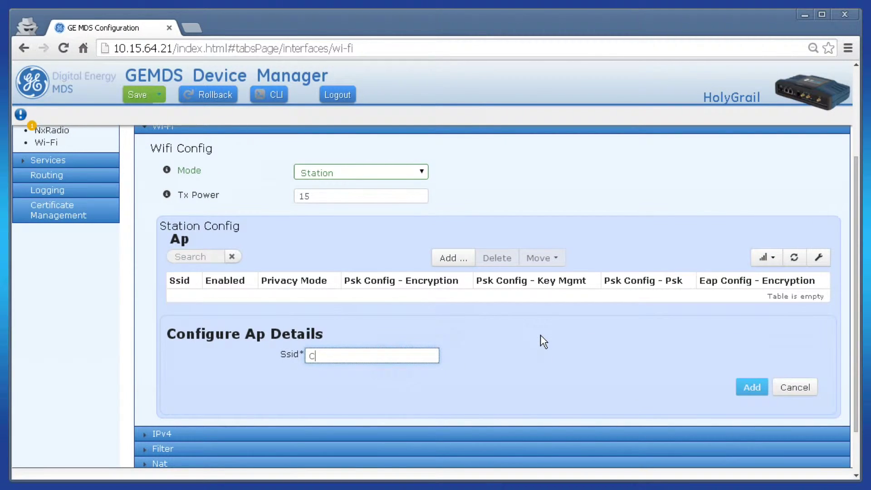
type("ontrol-center-AP")
left_click(753, 388)
scroll(406, 372, "down", 1)
left_click(381, 338)
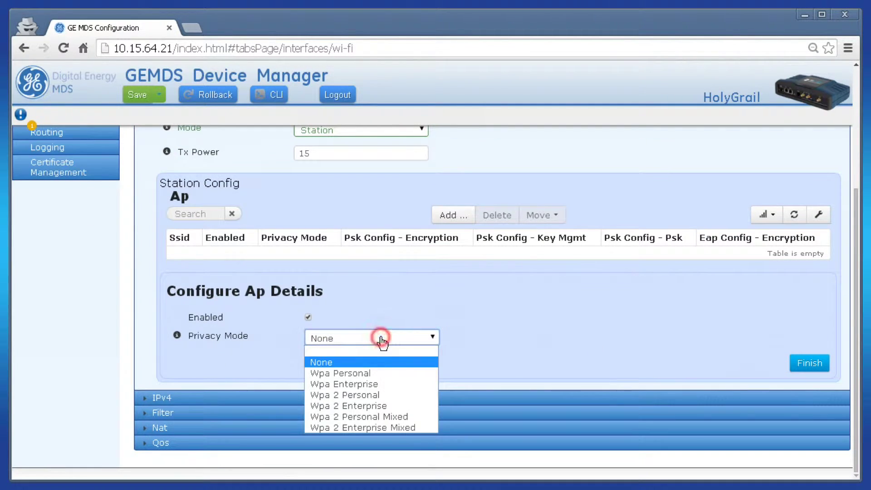
left_click(375, 397)
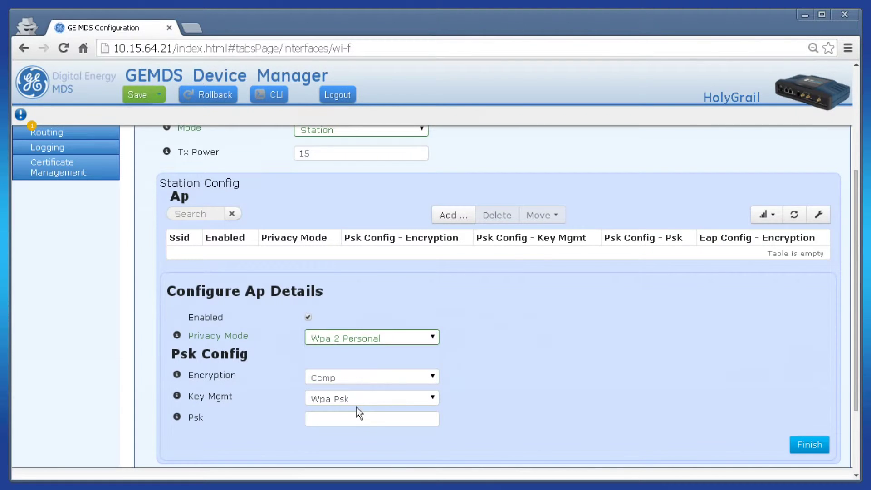
left_click(353, 419)
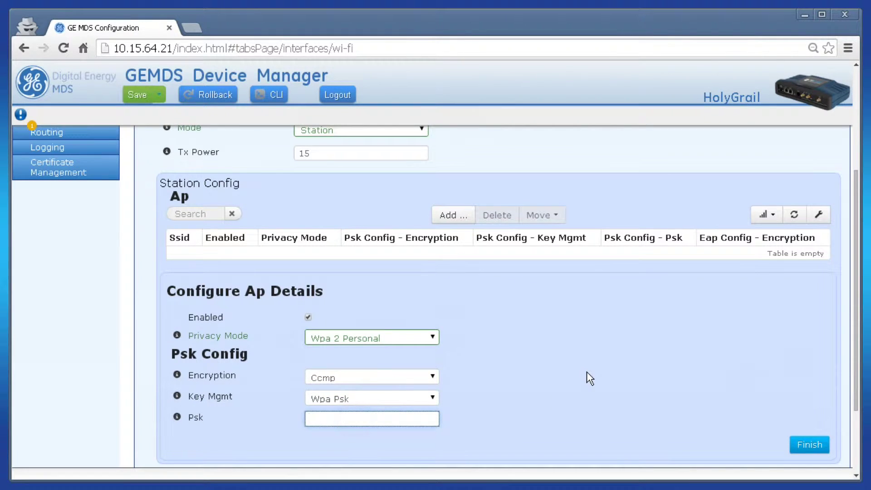
type("passwordgoeshere")
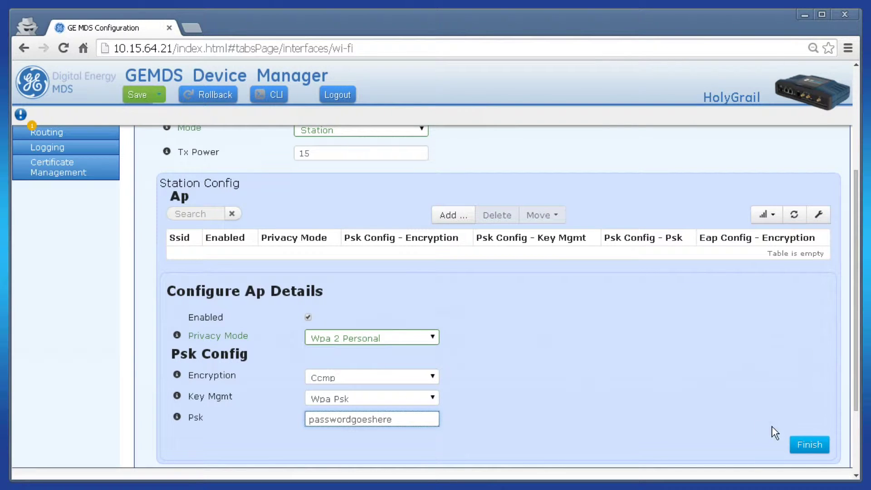
left_click(800, 445)
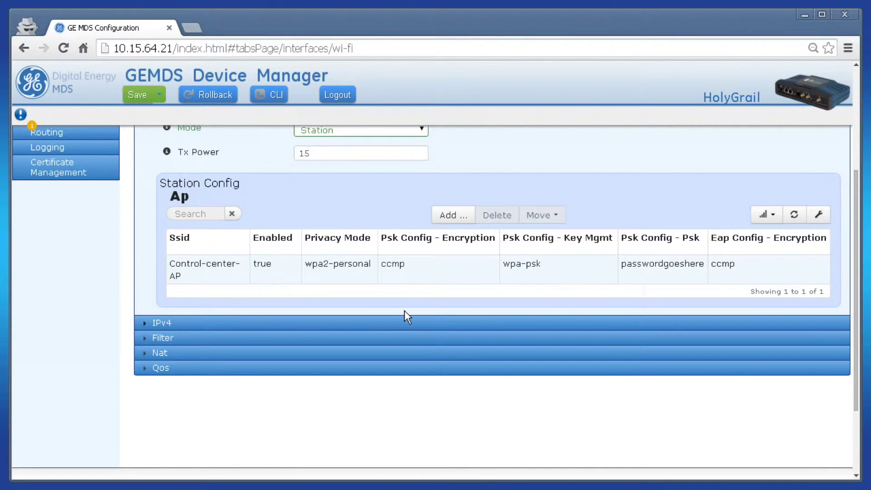
scroll(330, 263, "up", 4)
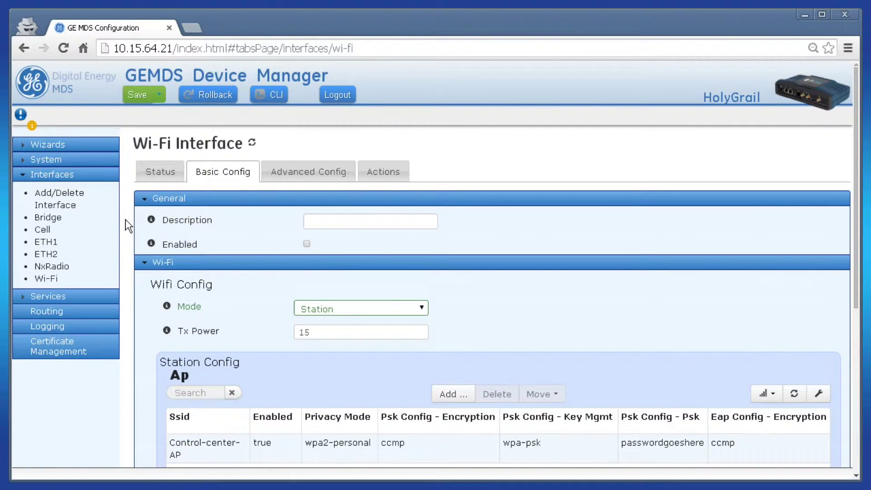
Step: Choose Wi-Fi as the Bridge's Wifi Station Interface member
left_click(47, 218)
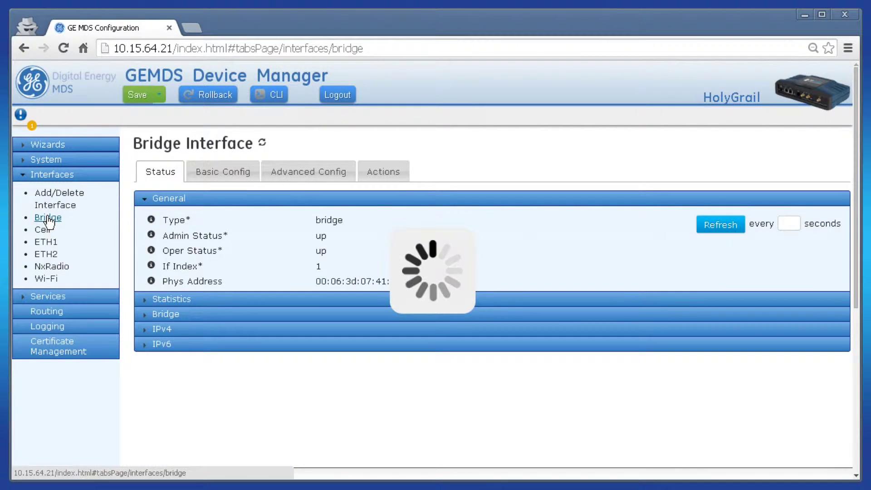
left_click(220, 177)
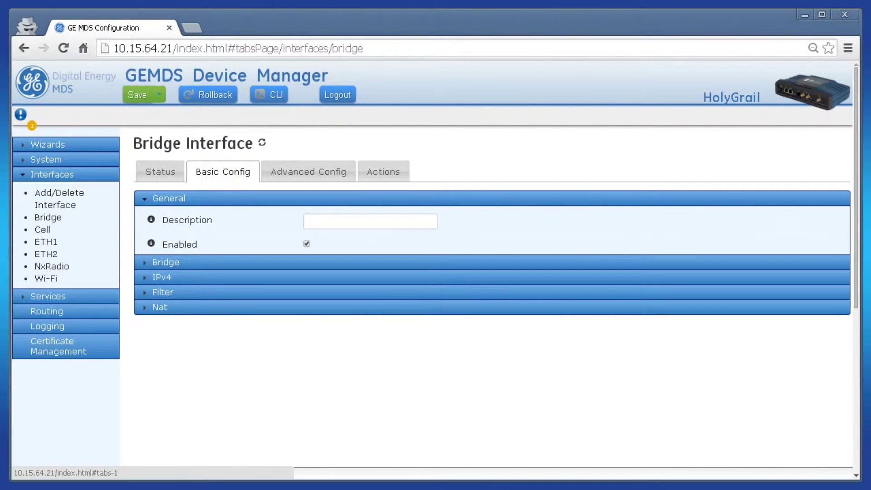
left_click(165, 263)
scroll(165, 272, "down", 5)
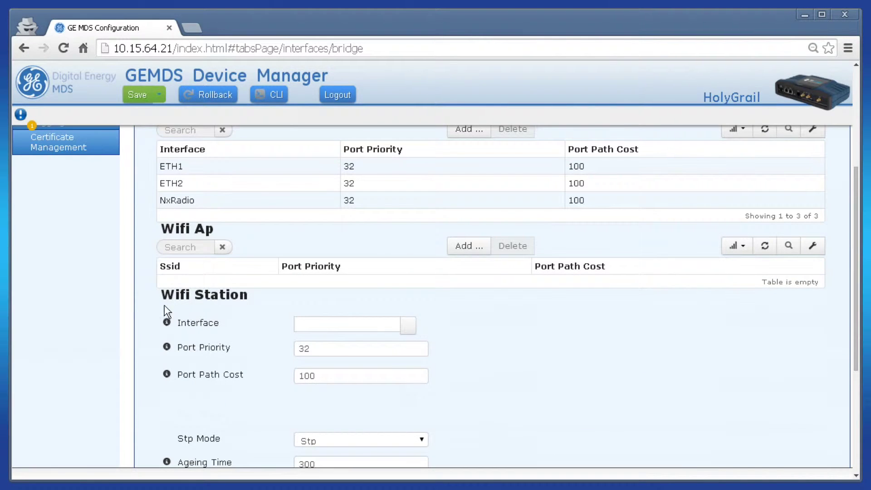
left_click(407, 327)
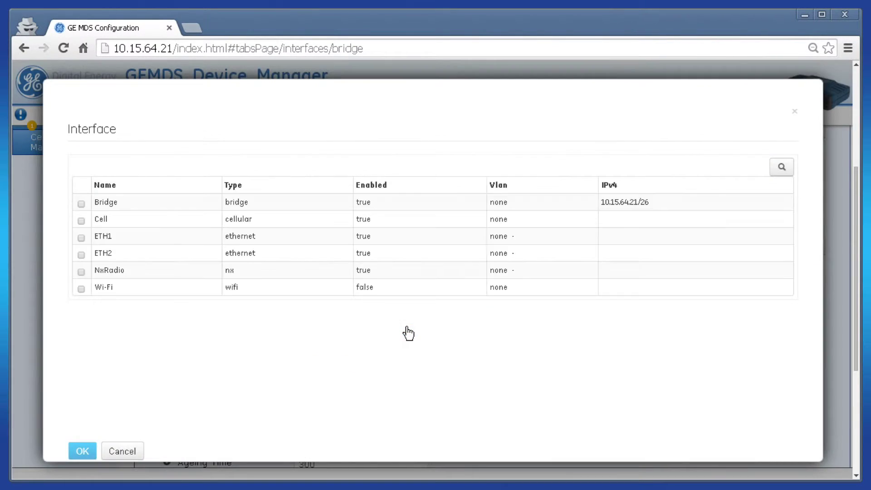
left_click(110, 288)
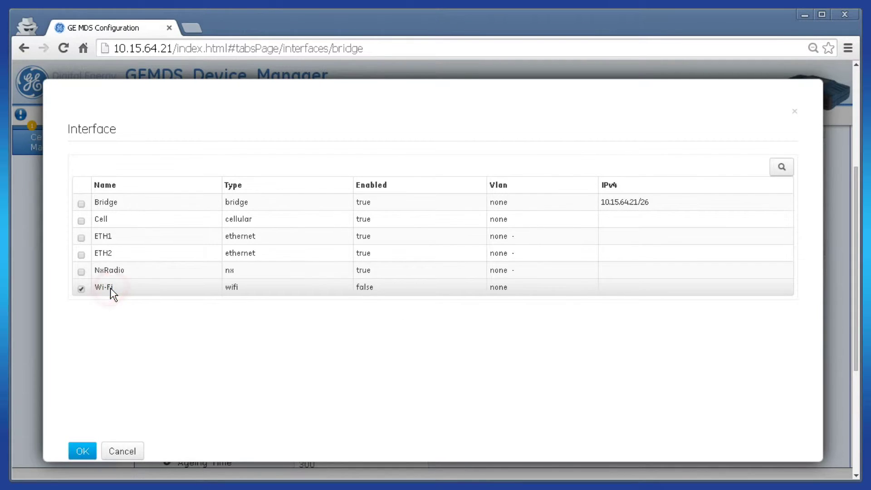
left_click(86, 454)
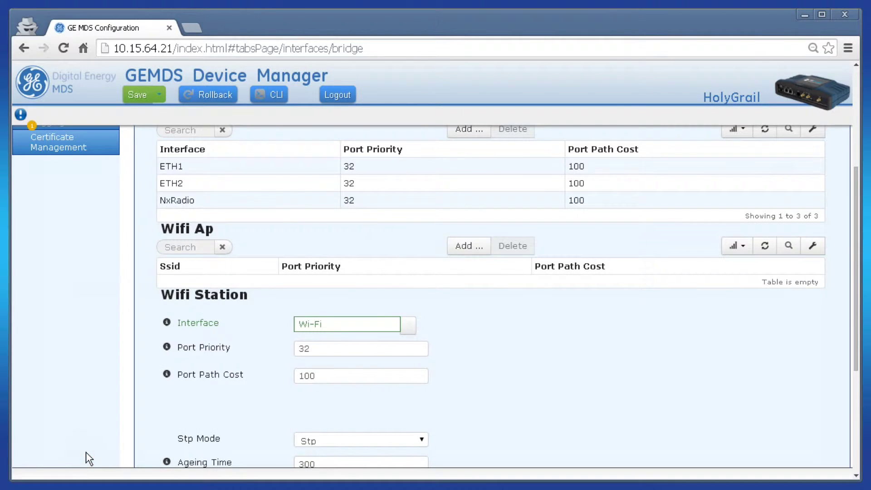
Step: Save the pending configuration changes and confirm
scroll(156, 382, "up", 5)
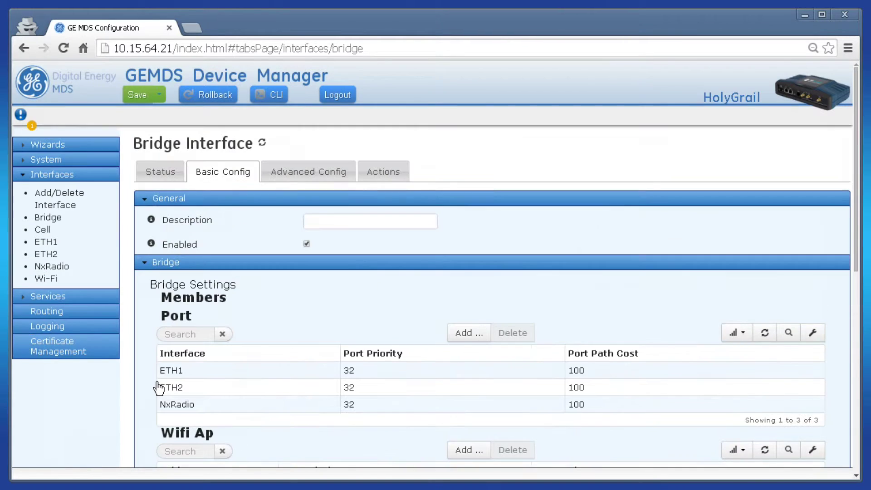
left_click(142, 96)
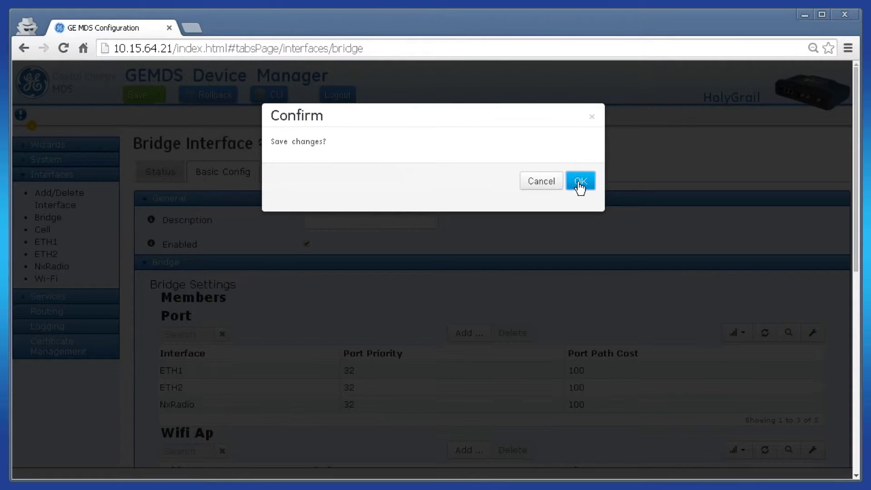
left_click(579, 180)
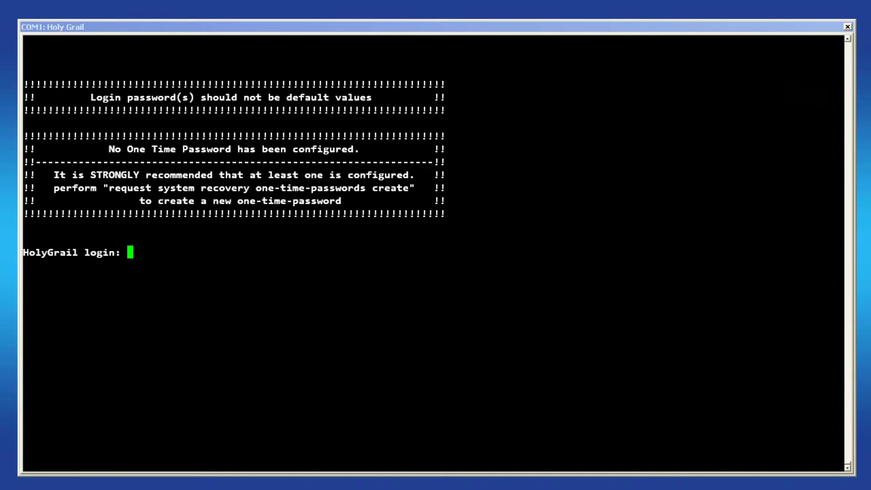
Step: Log in at the COM1 console as admin and enter 'configure' mode
type("admin")
key("Return")
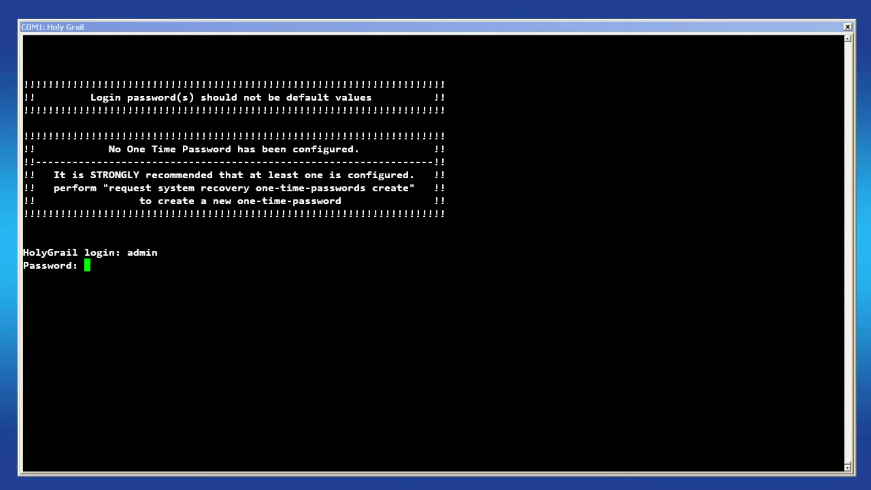
key("Return")
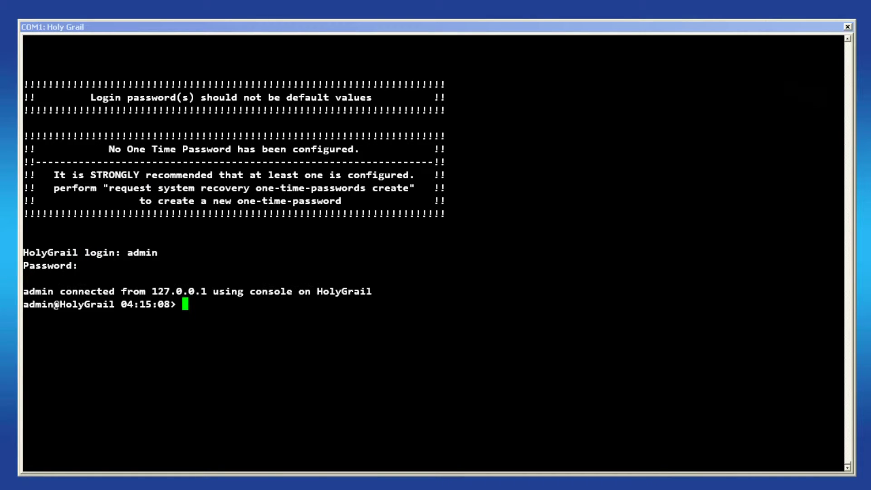
type("configure")
key("Return")
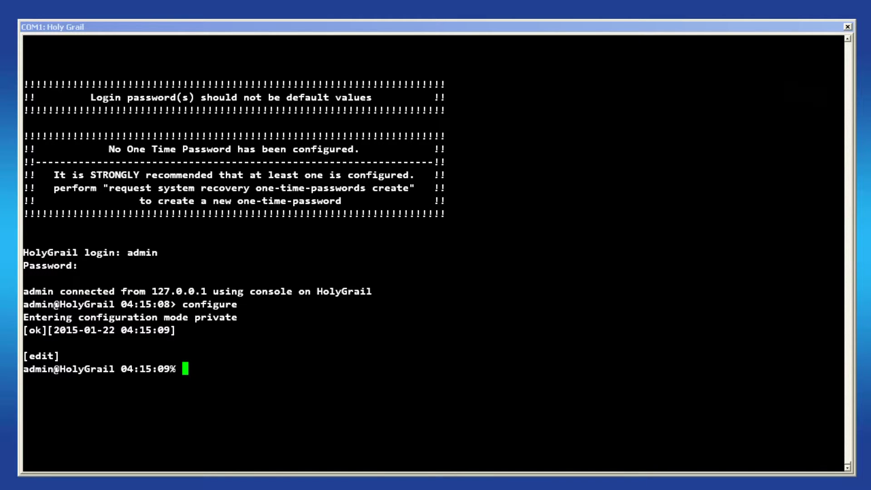
Step: Run 'show interfaces interface Wi-Fi' and highlight its current access-point mode
type("show interfaces interface ")
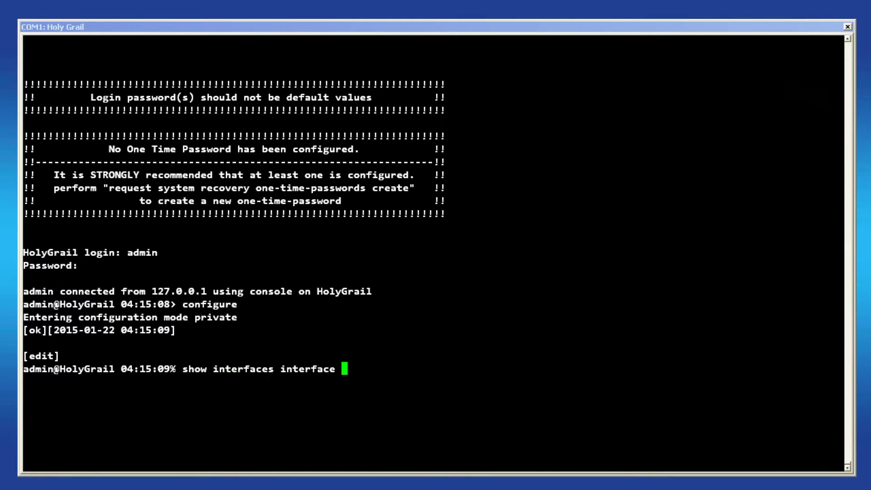
type("Wi-Fi")
key("Return")
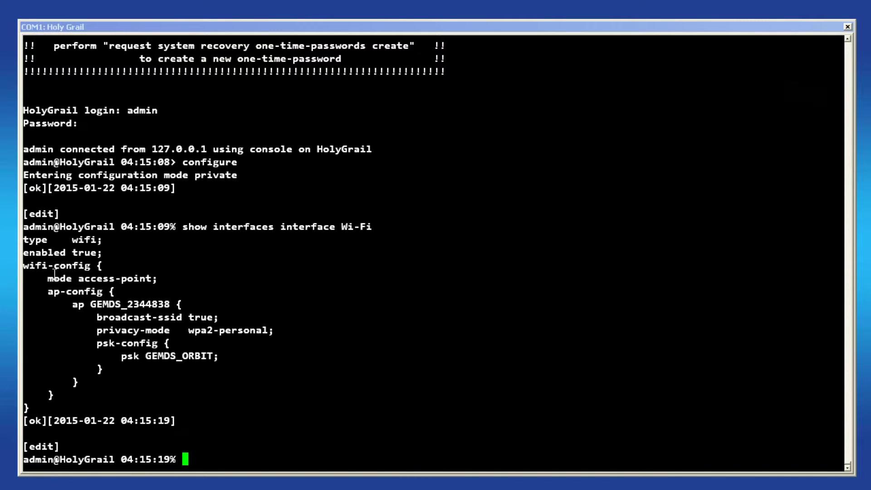
left_click_drag(47, 278, 153, 271)
left_click(258, 279)
type("show interfaces interface B")
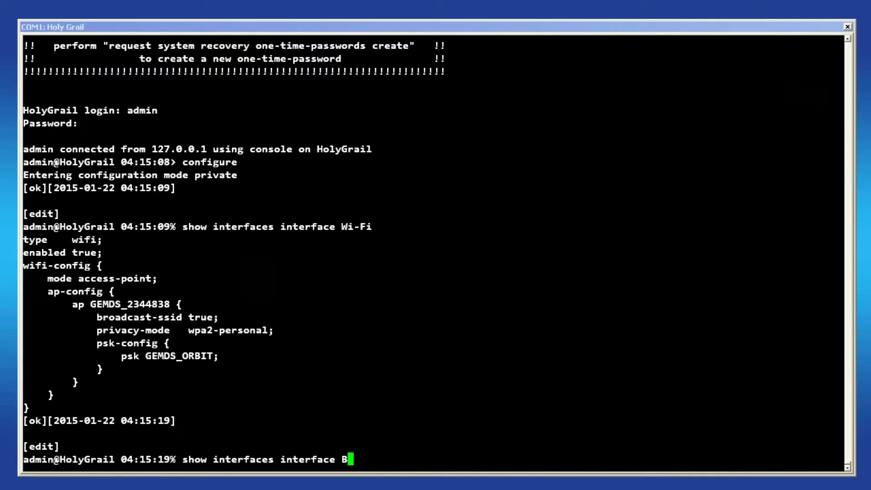
type("ridge bridge-settings members")
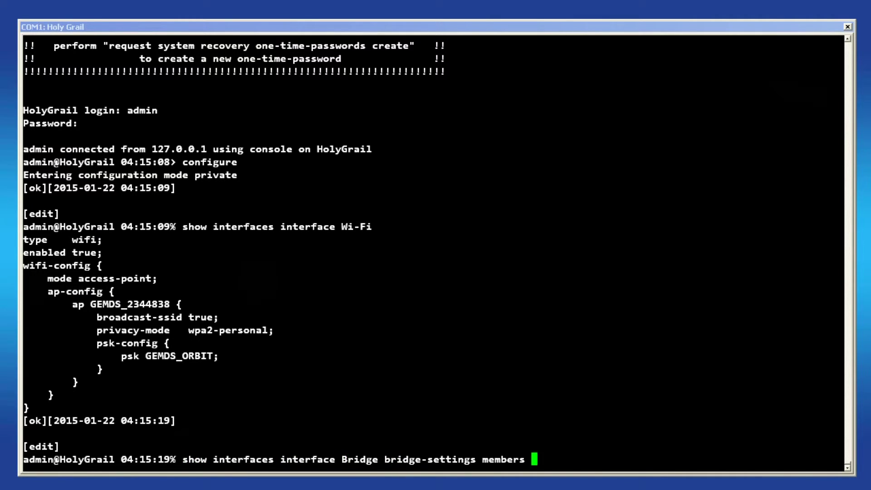
Step: List the Bridge's members and highlight the wifi-ap GEMDS_2344838 entry
key("Return")
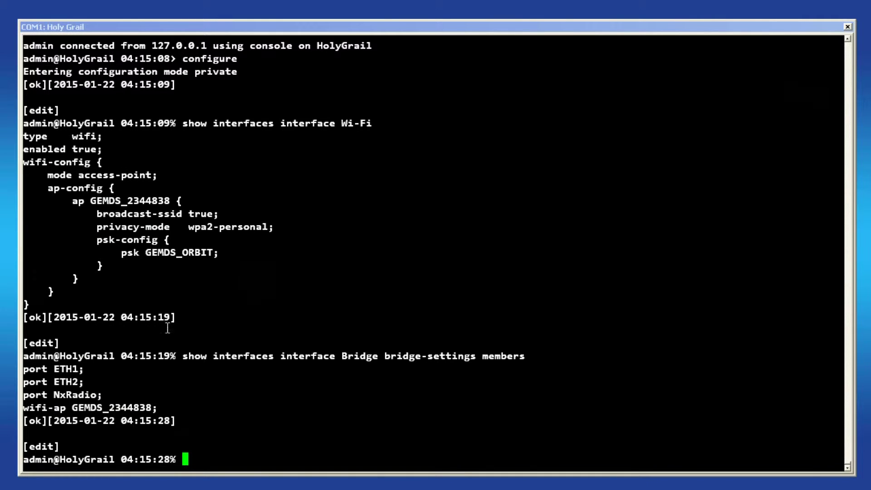
left_click_drag(24, 407, 151, 407)
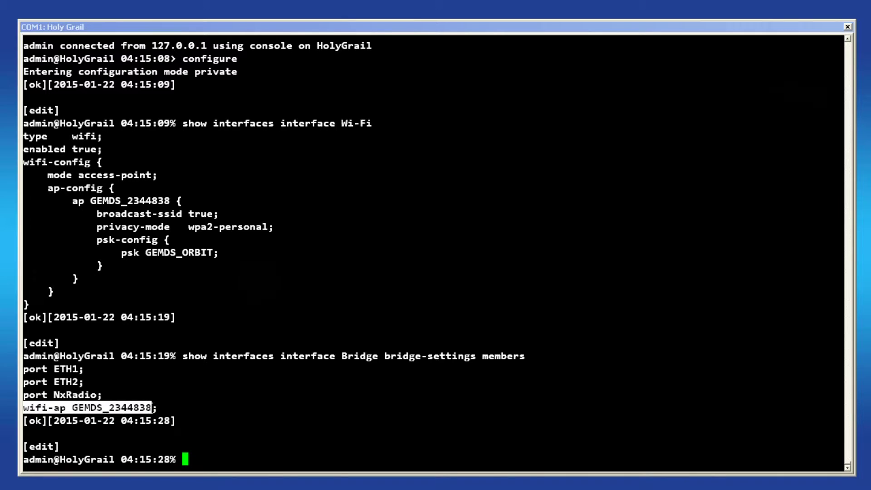
left_click(626, 387)
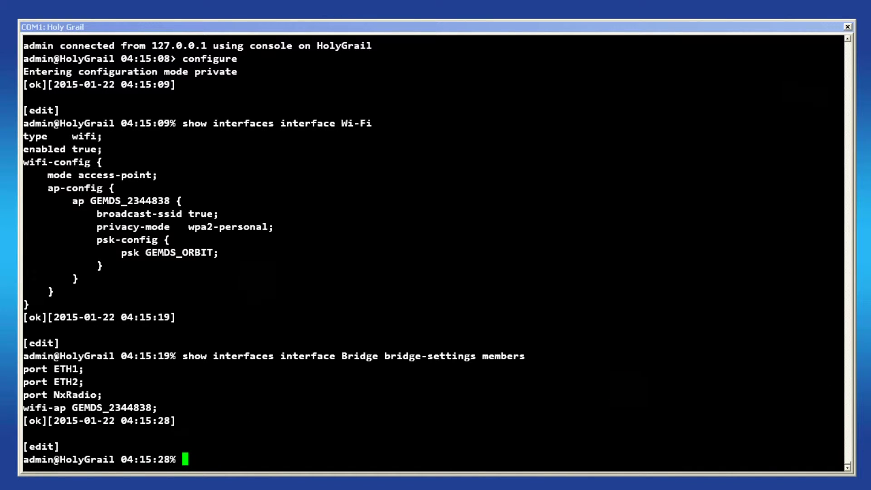
Step: Run 'delete interfaces interface Bridge bridge-settings members wifi-ap GEMDS_2344838', Tab-completing the name
type("delete interfaces interface ")
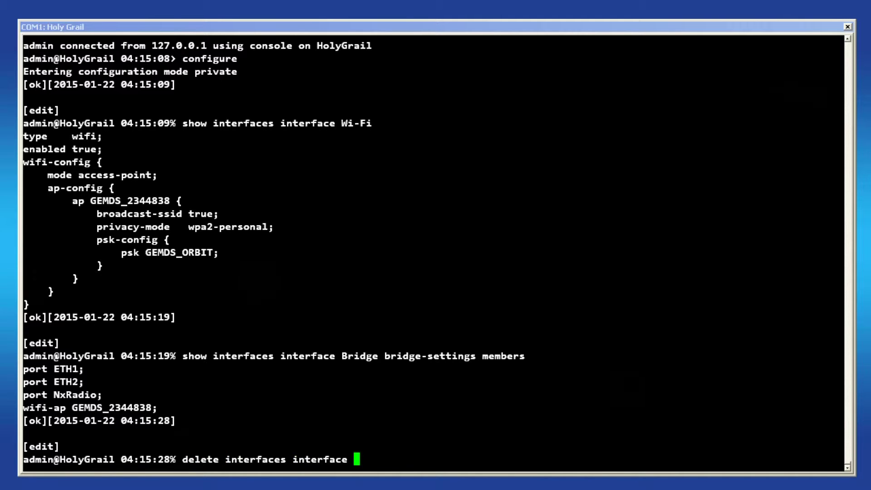
type("Bridge bridge-settings mem")
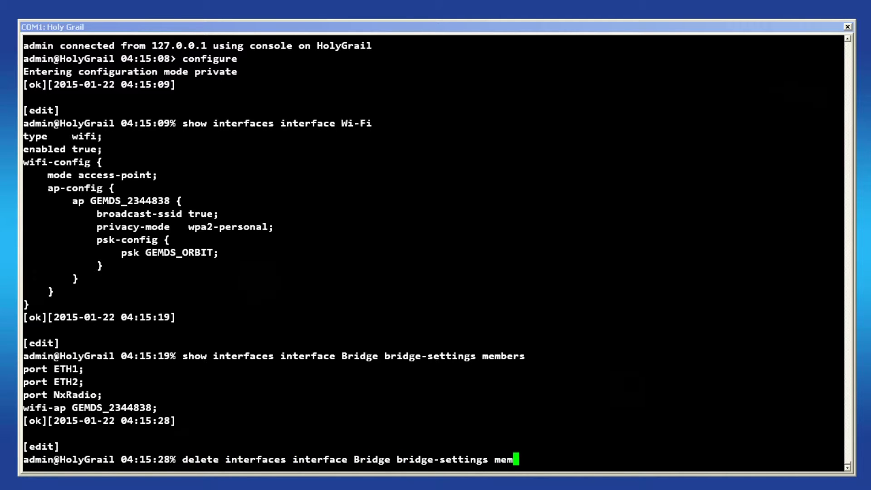
type("bers wifi-a")
key("Tab")
key("Tab")
key("Return")
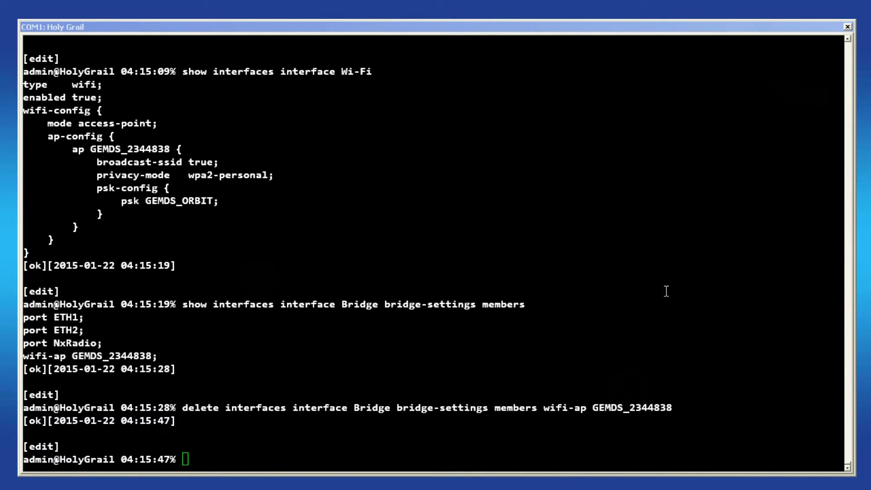
Step: Paste and run the set command making Wi-Fi a WPA2-personal station for Control_Center_AP
right_click(579, 292)
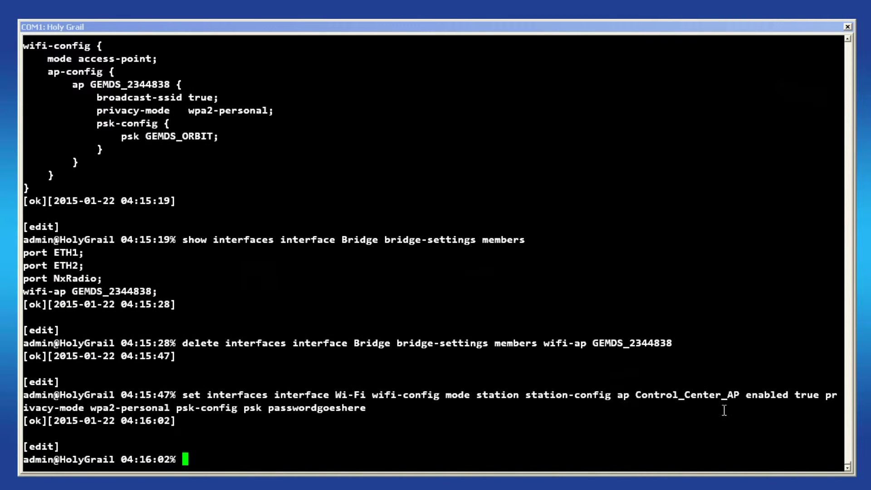
double_click(494, 395)
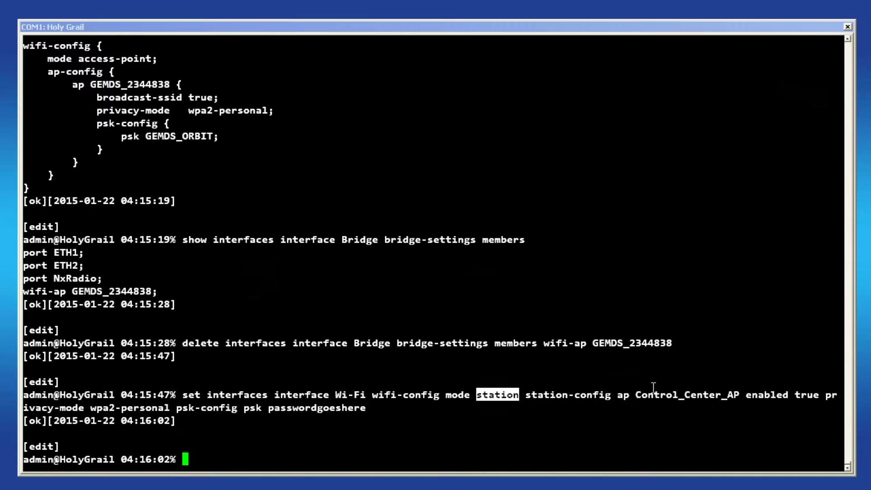
left_click_drag(636, 395, 738, 394)
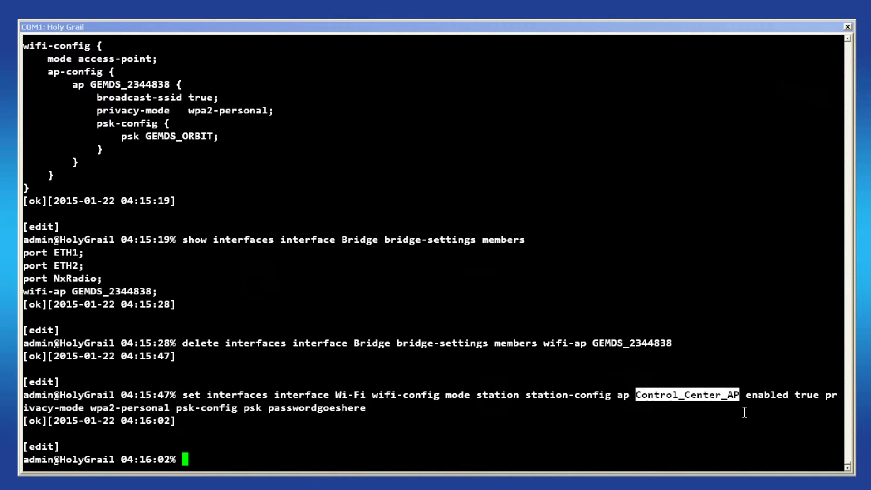
left_click_drag(88, 409, 408, 408)
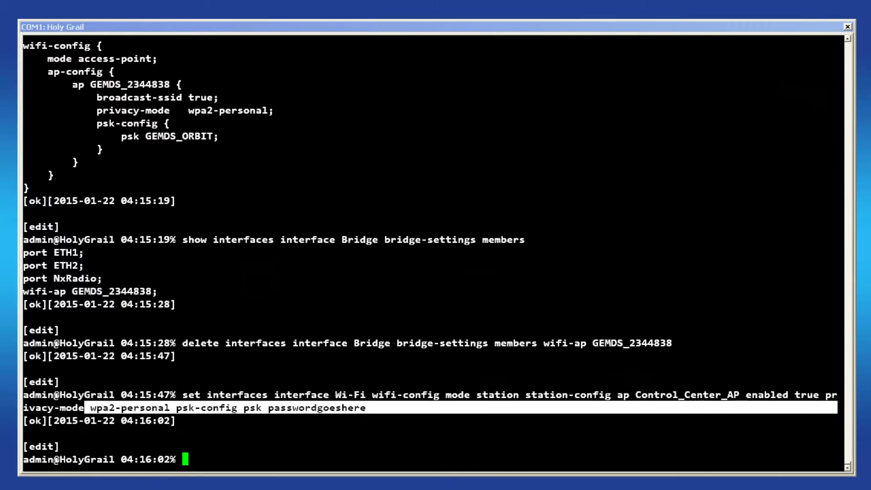
left_click(444, 422)
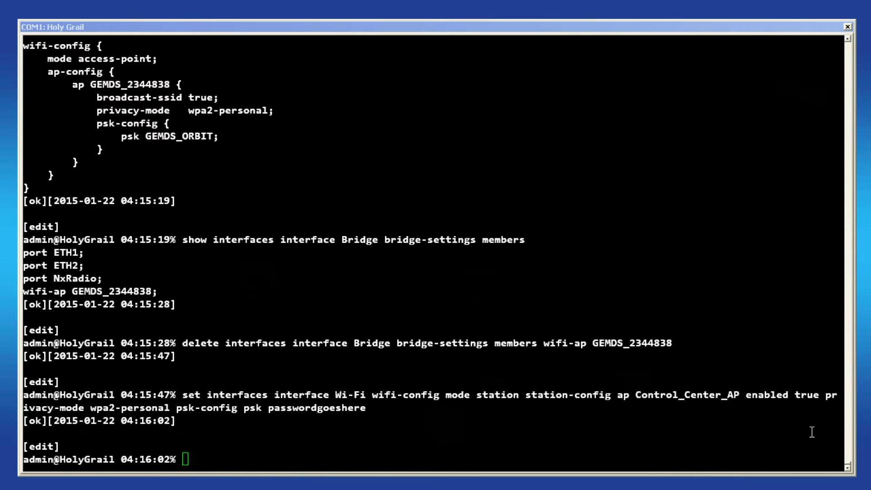
Step: Run 'set interfaces interface Bridge bridge-settings members wifi-station interface Wi-Fi'
type("set interfaces interface Bridge bridge-settings members wifi-station interface Wi-Fi")
key("Return")
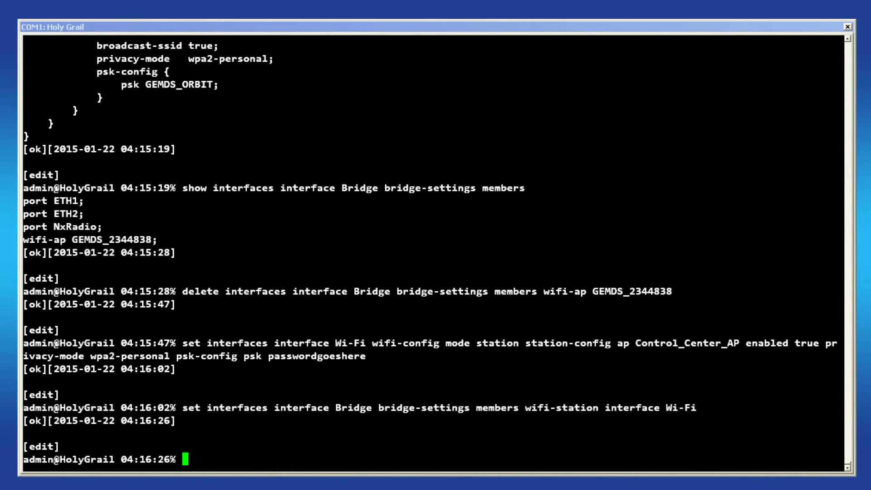
Step: Show the Bridge and Wi-Fi configs, highlighting the wifi-station member and station mode
type("show interfaces ")
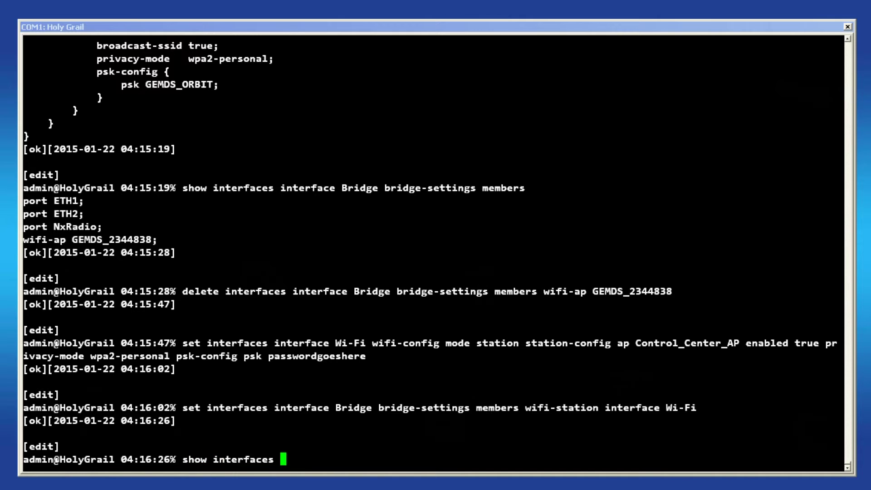
type("interface B")
key("Tab")
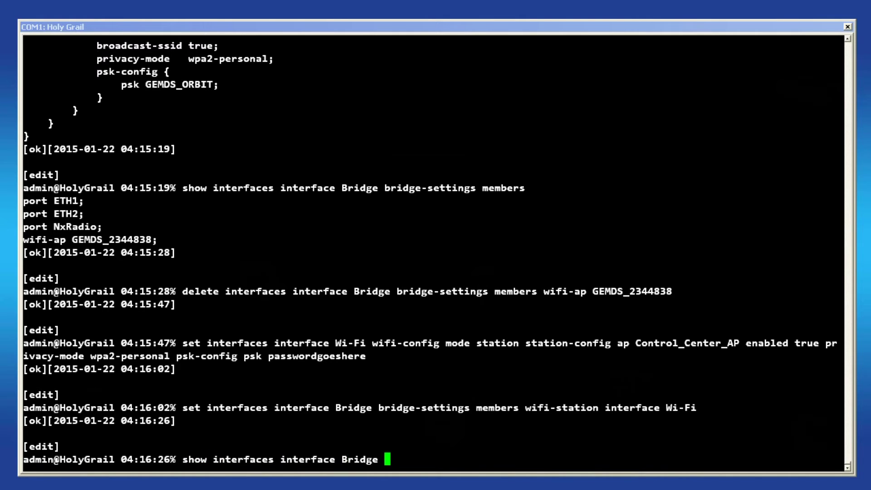
key("Return")
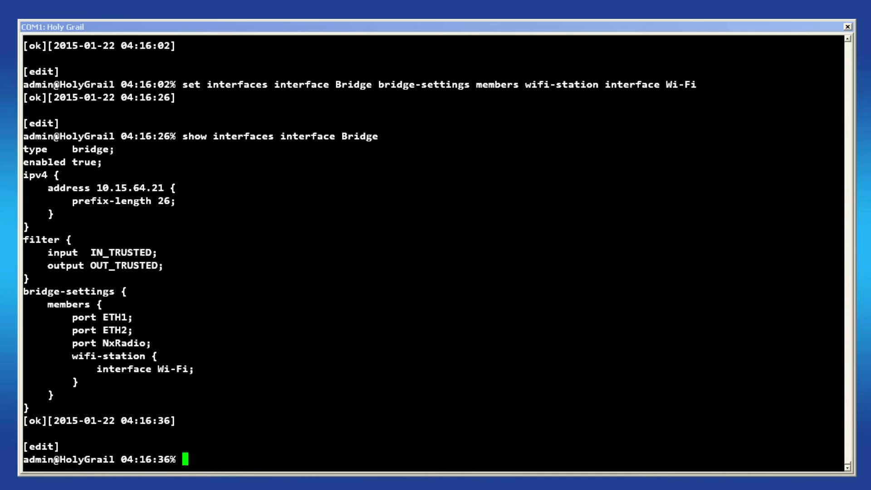
type("show interfaces in")
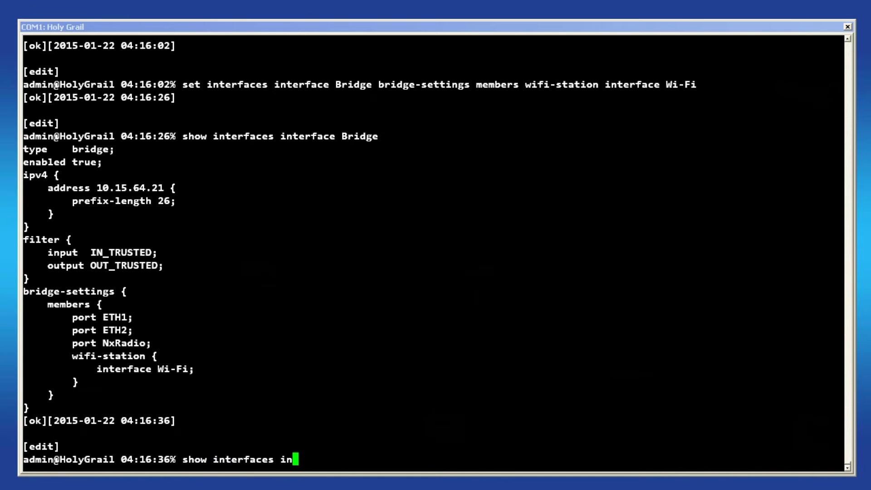
type("terface Wi")
key("Tab")
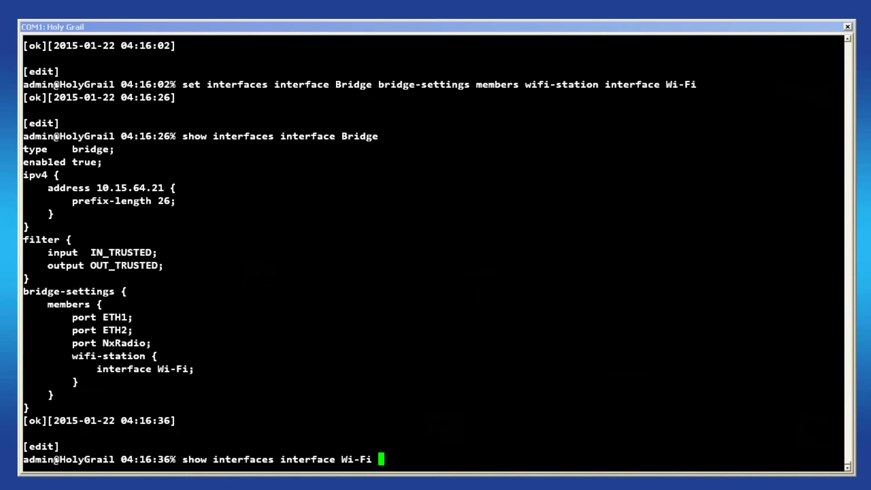
key("Return")
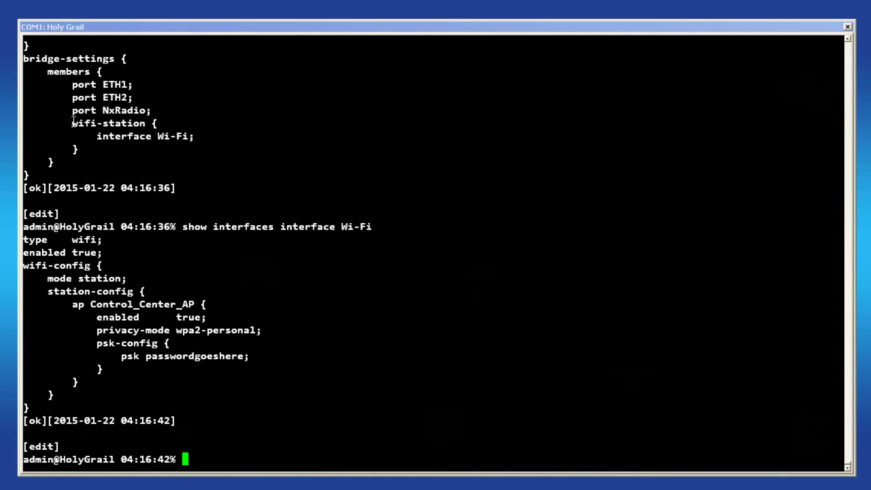
left_click_drag(73, 122, 194, 137)
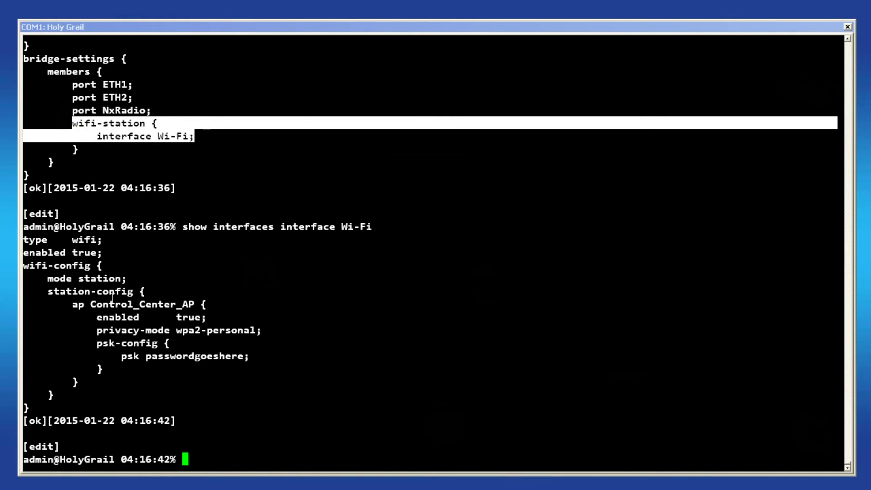
left_click_drag(48, 278, 118, 280)
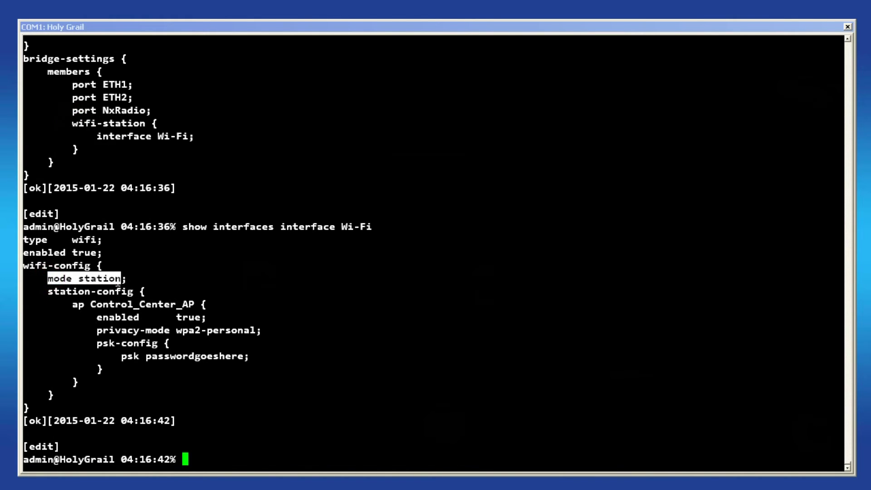
left_click(246, 290)
Step: Run 'commit' to apply the Wi-Fi station and Bridge changes
type("co")
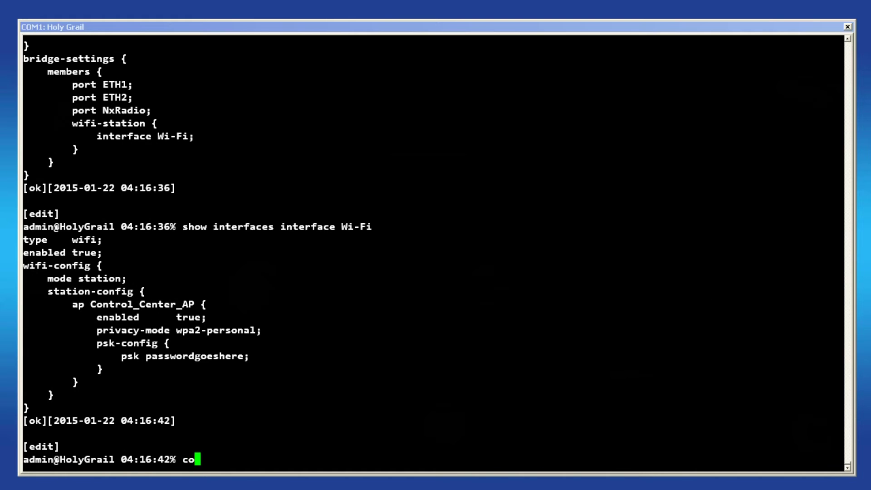
type("mmit")
key("Return")
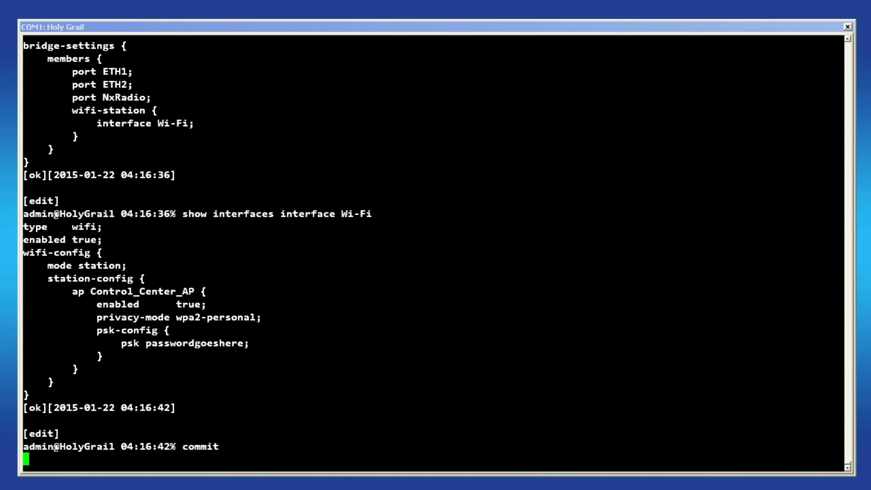